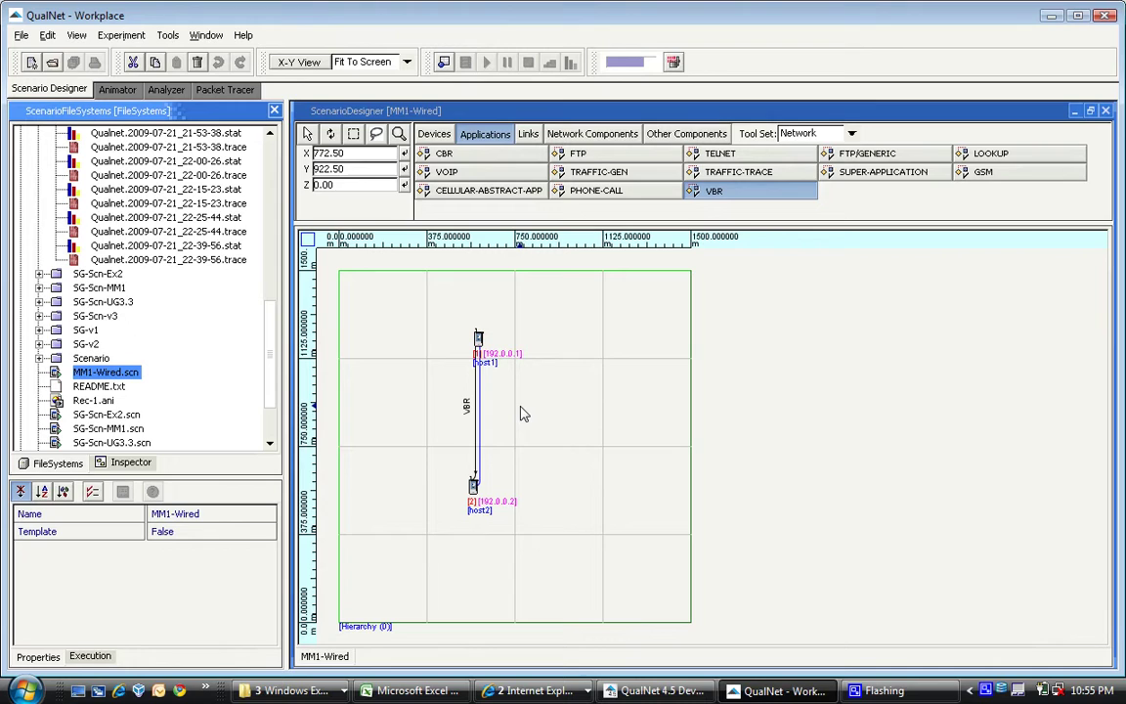
# Step: Select the host1–host2 link and expand its Mac Protocol settings to show Abstract LINK MAC at 1 Mbps
pyautogui.click(478, 442)
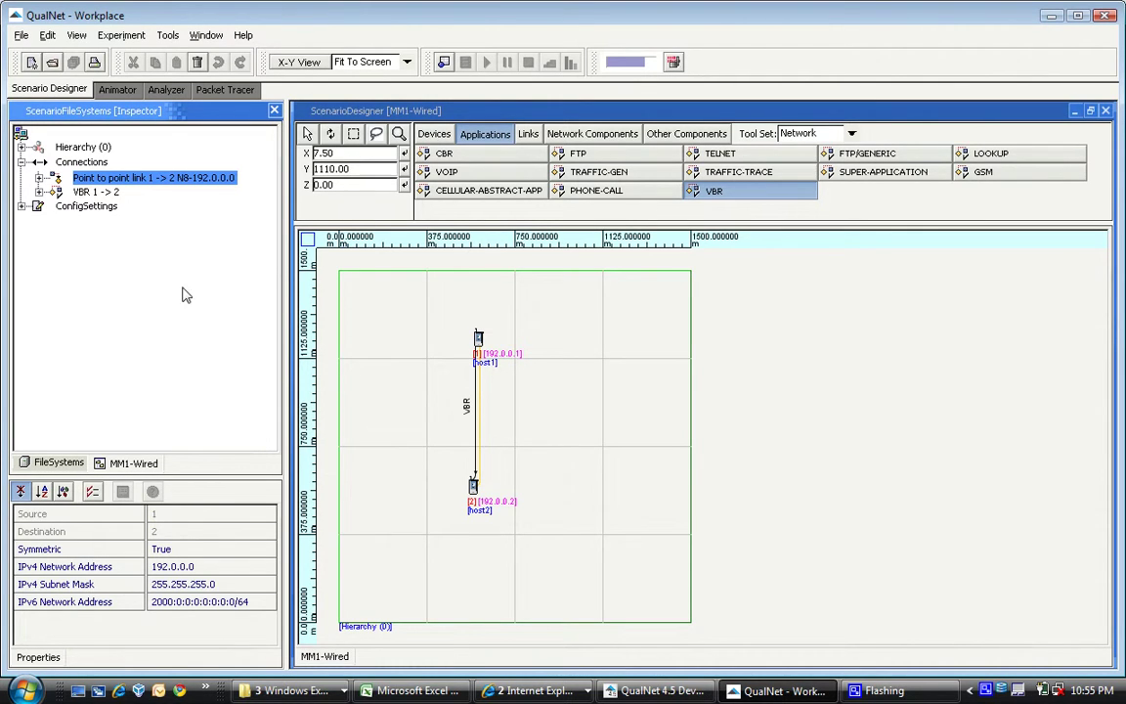
pyautogui.doubleClick(95, 178)
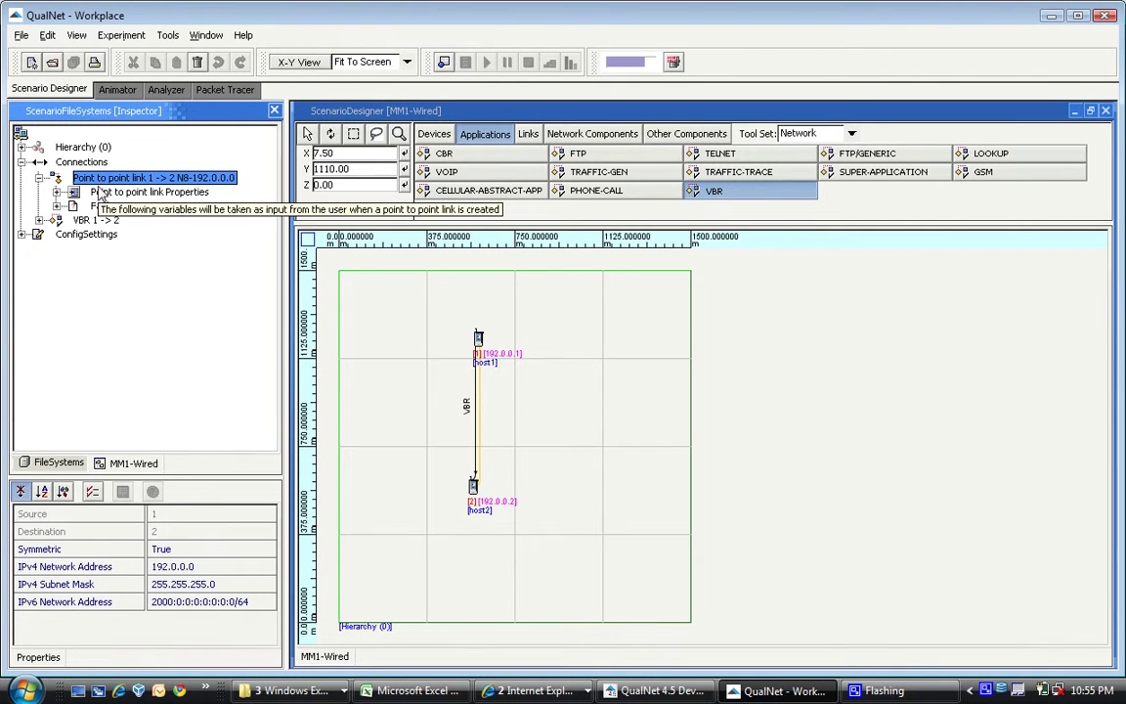
pyautogui.doubleClick(100, 192)
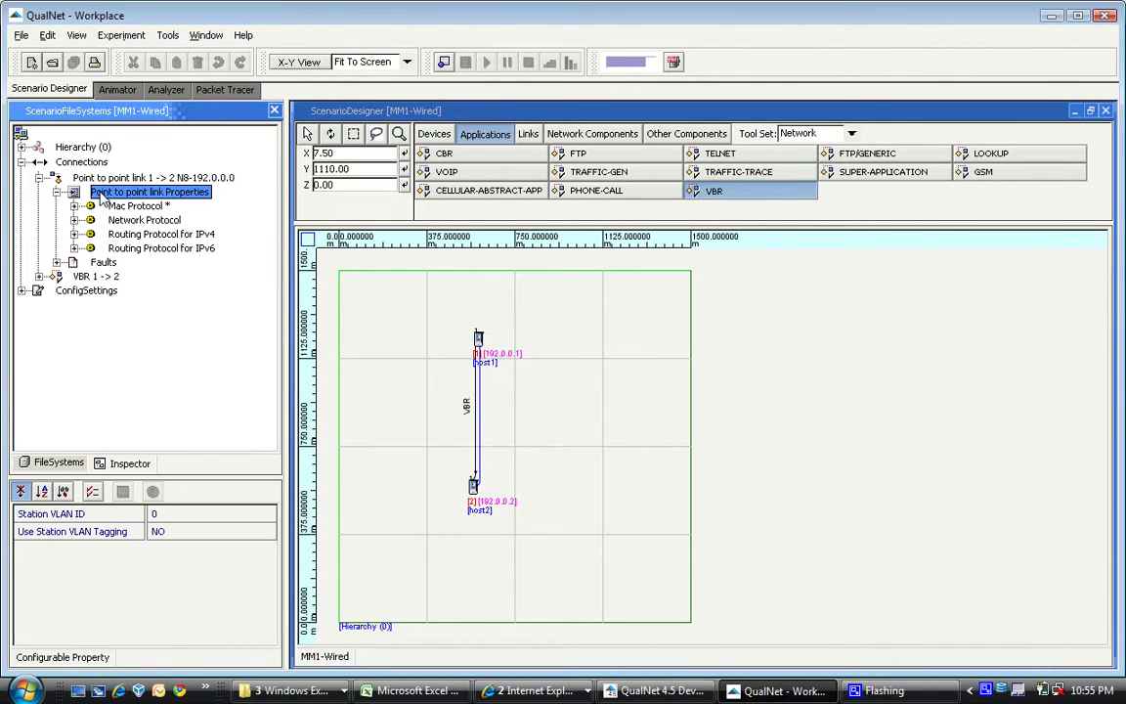
pyautogui.doubleClick(113, 208)
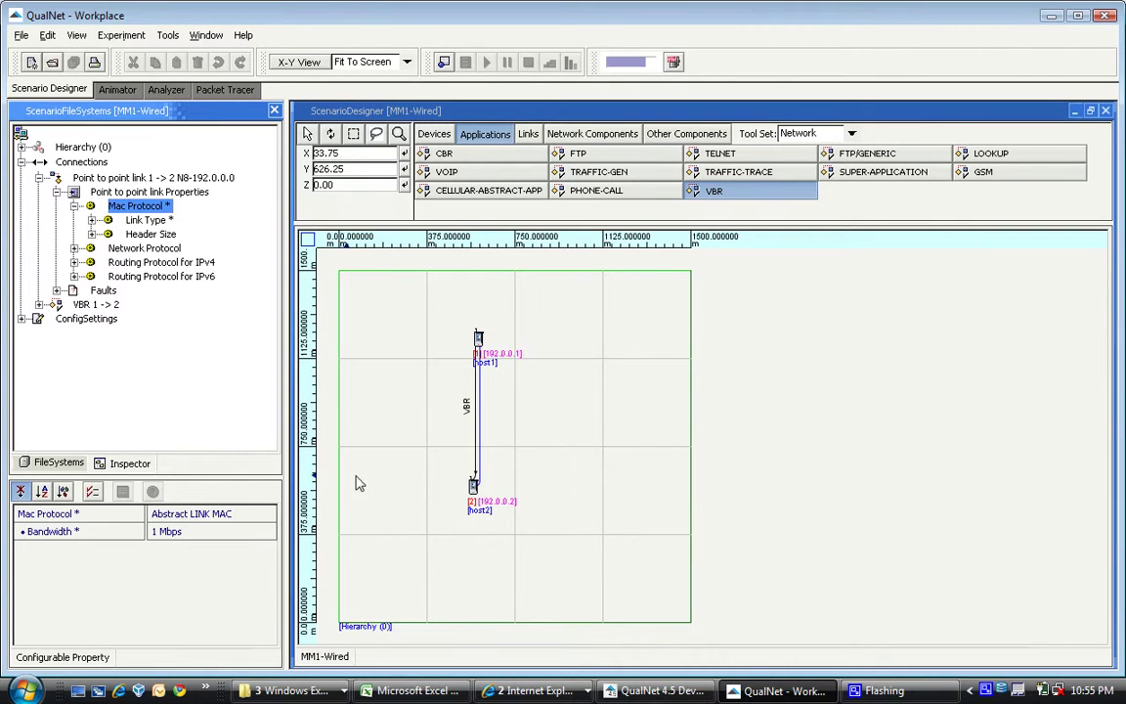
# Step: Select the VBR 1 -> 2 flow to view its item size 512, 4.8MS interval, .11S start and 1000S end
pyautogui.click(477, 450)
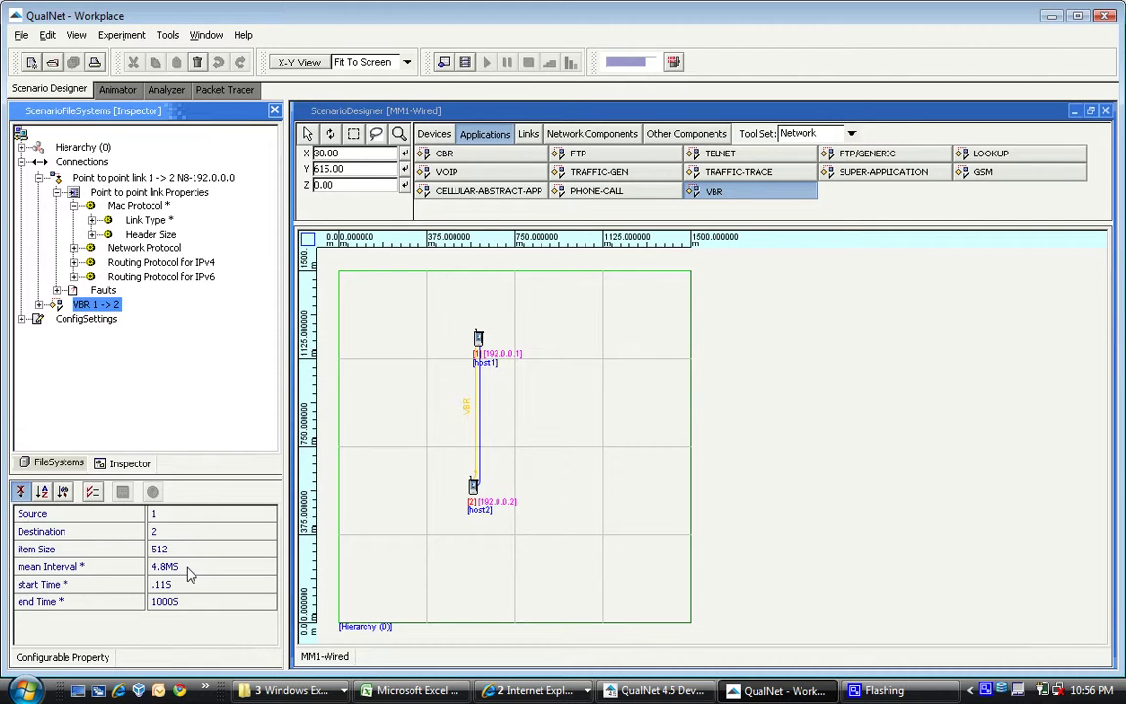
# Step: Change the VBR flow's end time to 100S, then bring up MM1-Wired.scn's actions in the file list
pyautogui.click(174, 603)
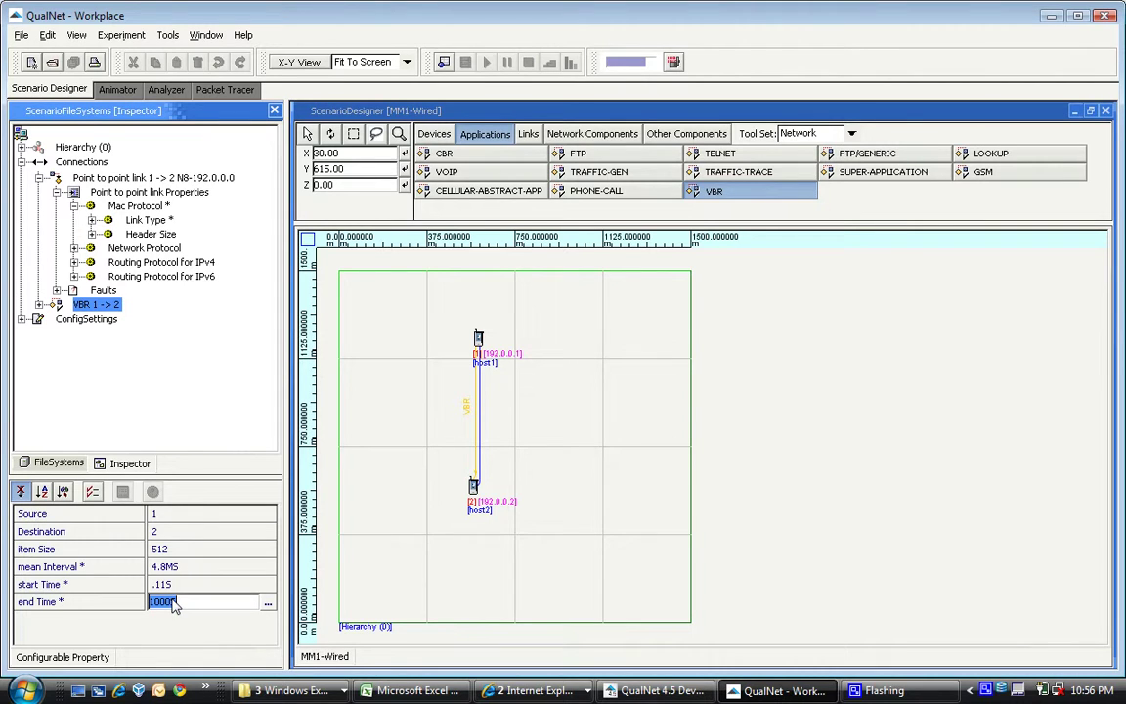
pyautogui.write('10005')
pyautogui.press('BackSpace')
pyautogui.press('Return')
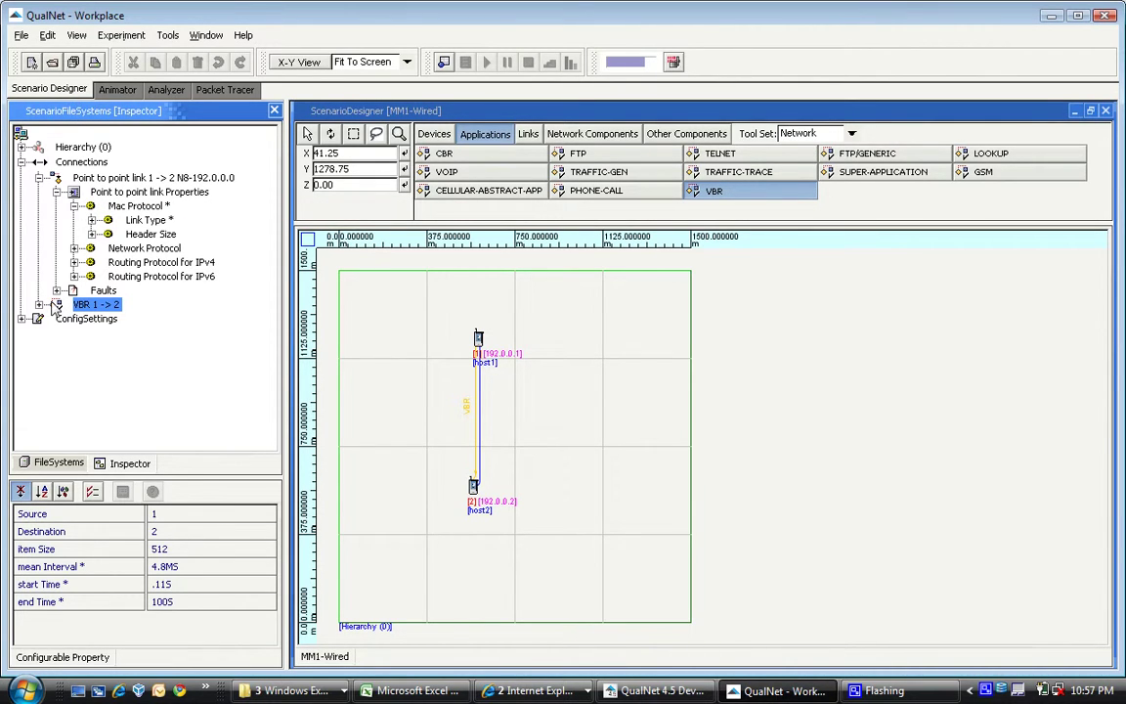
pyautogui.click(54, 465)
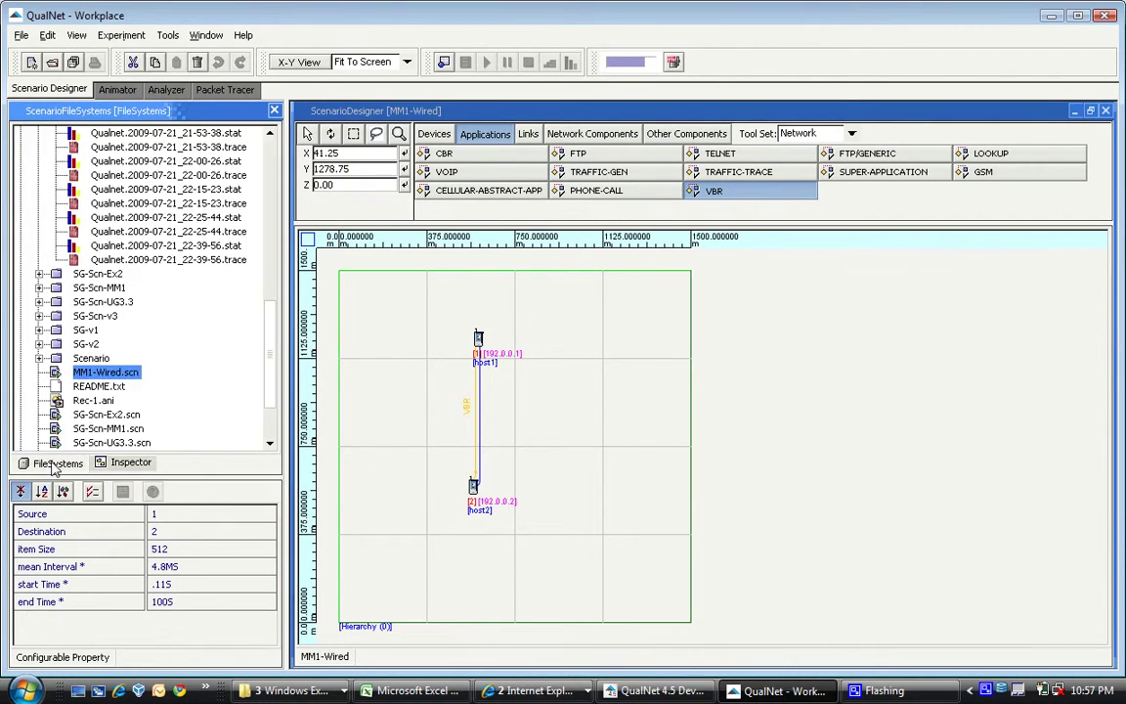
pyautogui.rightClick(124, 379)
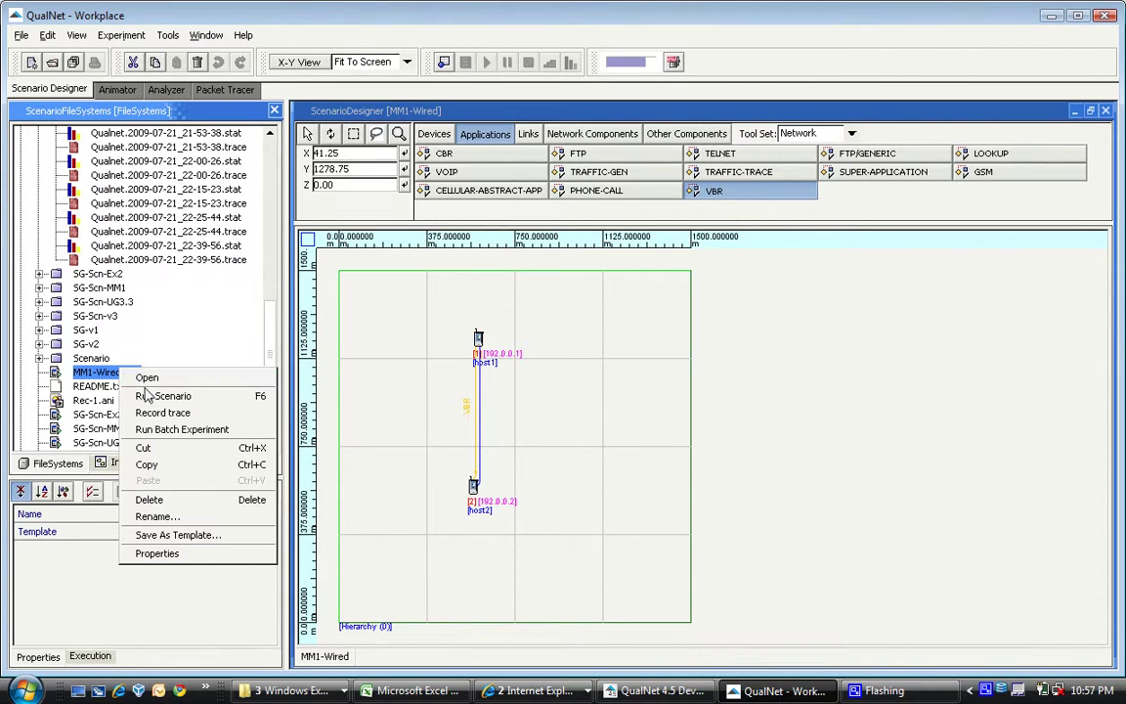
# Step: Run the MM1-Wired scenario and play its animation at maximum speed through 1000 s
pyautogui.click(147, 395)
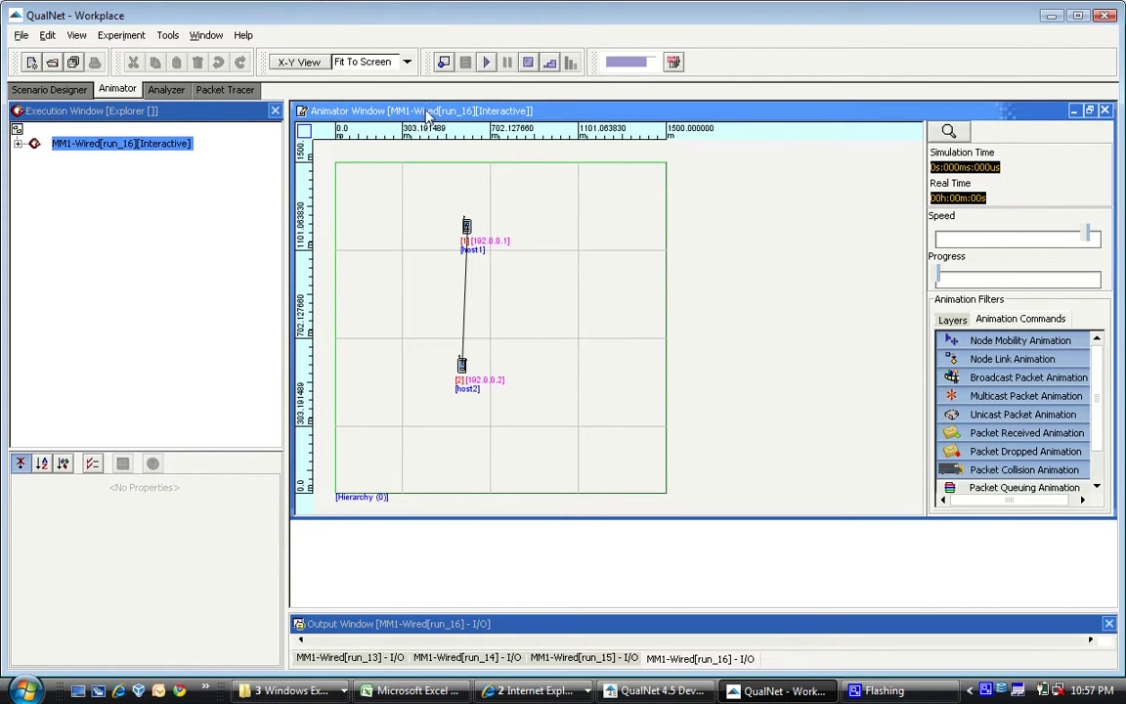
pyautogui.click(485, 62)
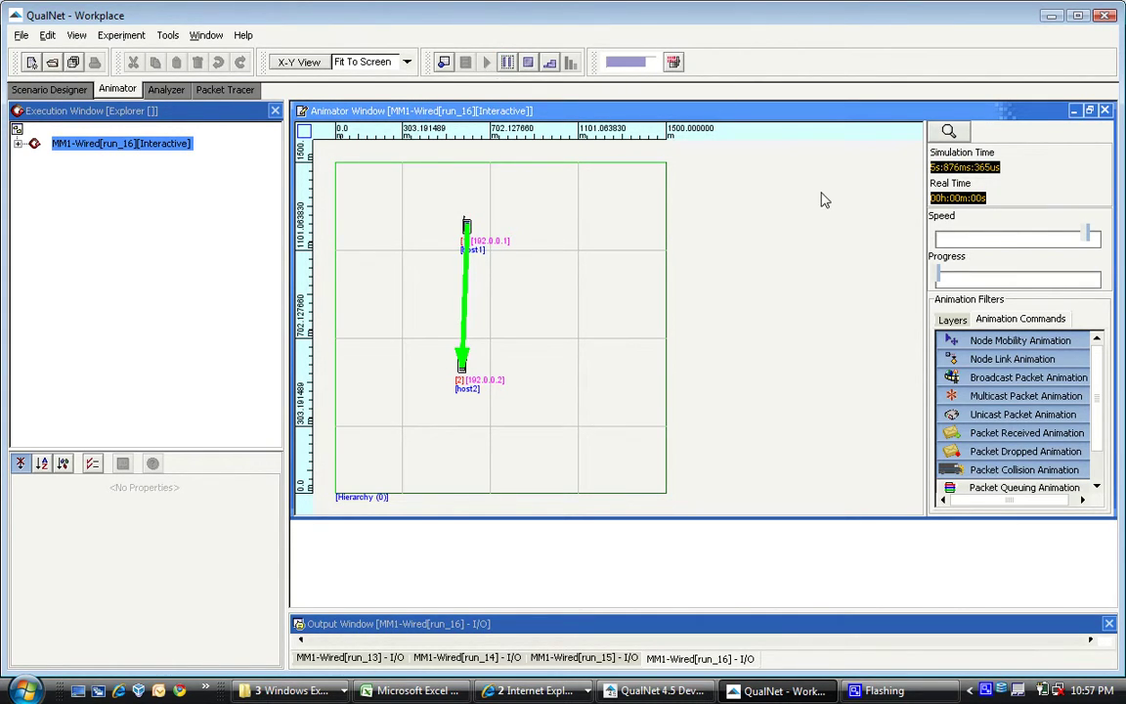
pyautogui.click(1099, 241)
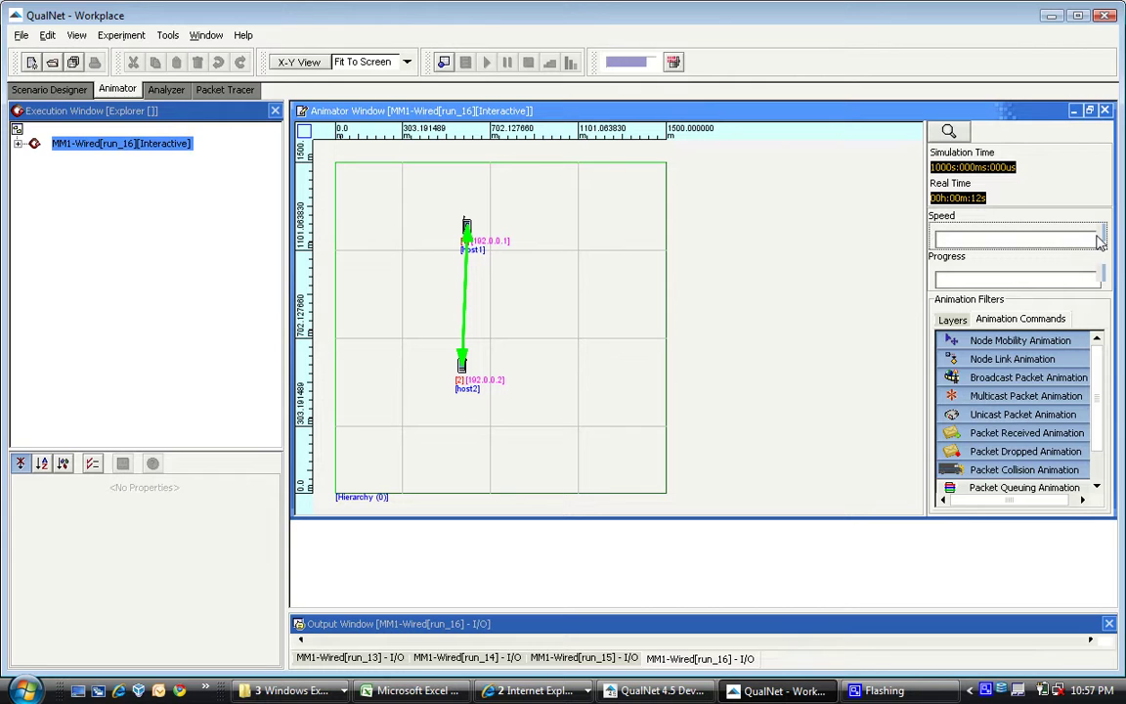
# Step: Open the newest run's statistics file and list its Network-layer FIFO metrics
pyautogui.click(53, 92)
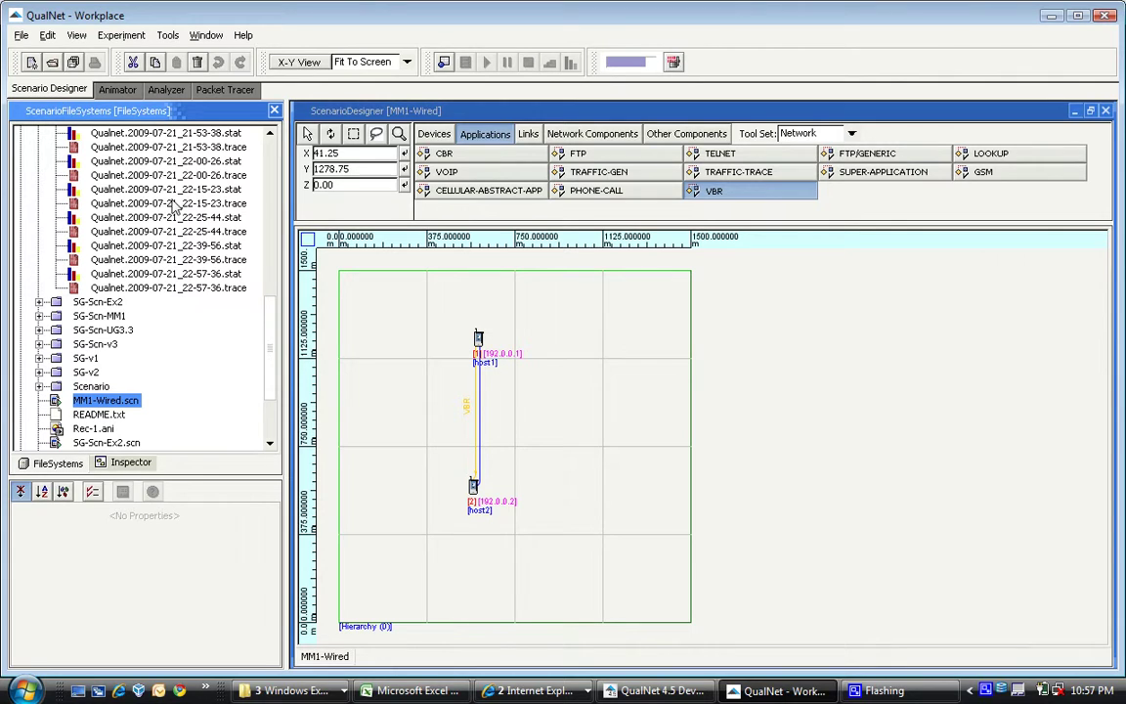
pyautogui.doubleClick(205, 275)
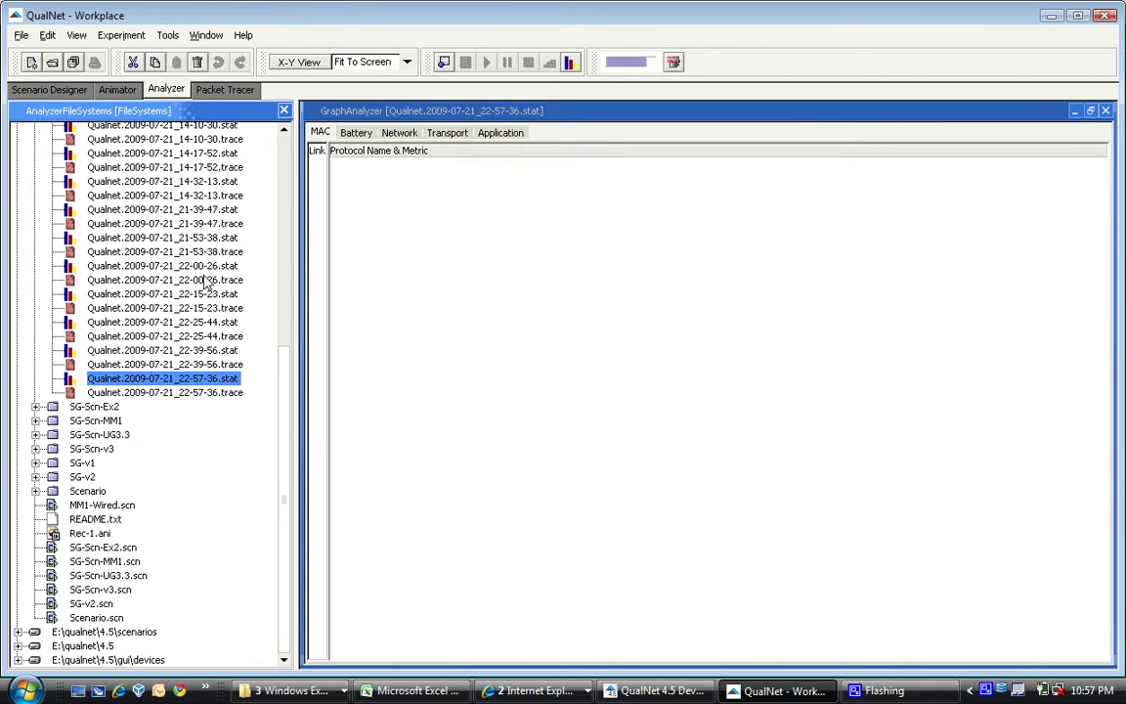
pyautogui.click(398, 133)
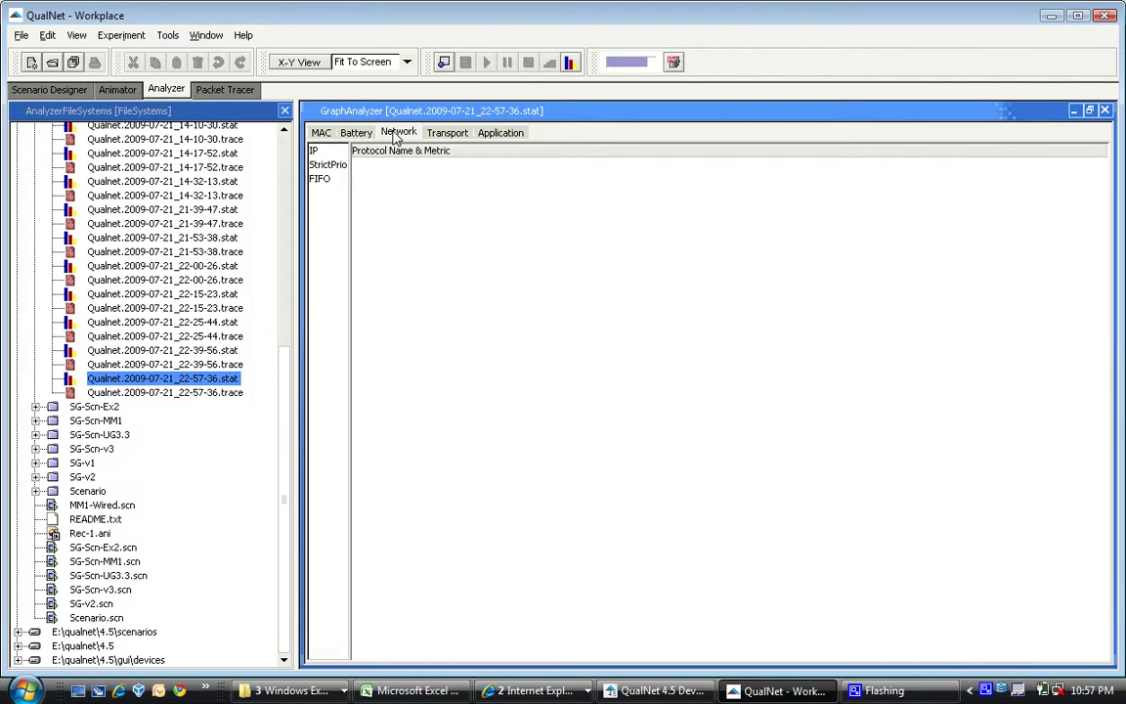
pyautogui.click(321, 179)
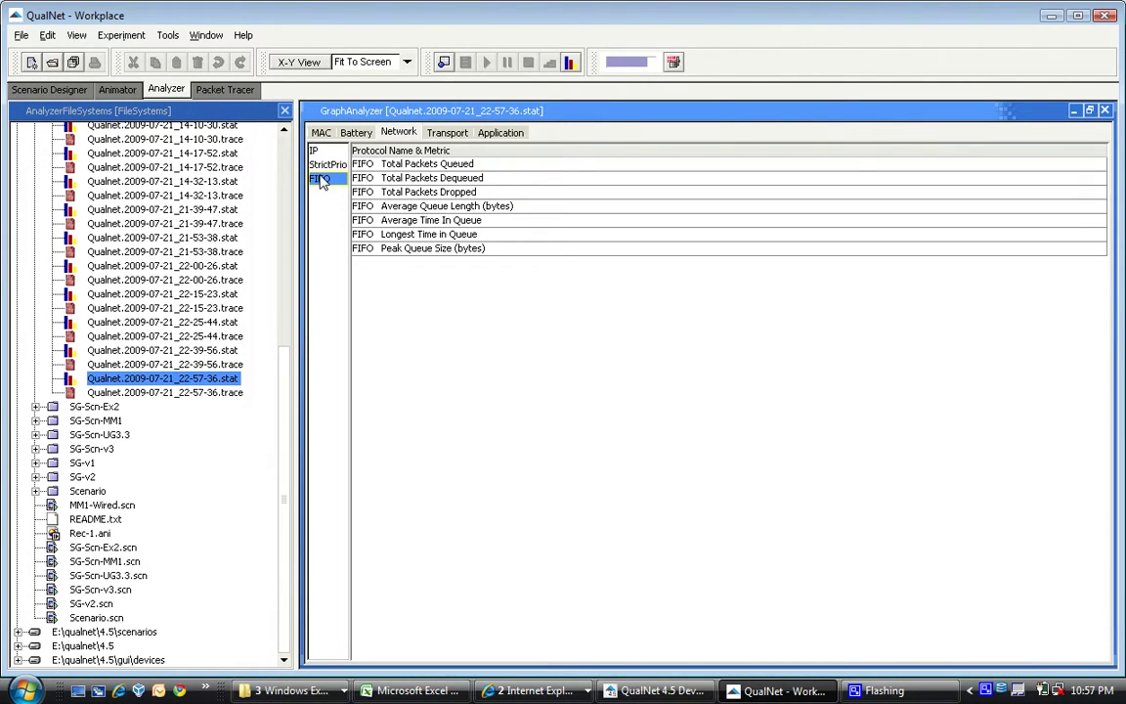
# Step: Graph FIFO Average Time In Queue, zoom to node 1's bar near 3.39×10⁻², and bring Excel forward
pyautogui.doubleClick(427, 221)
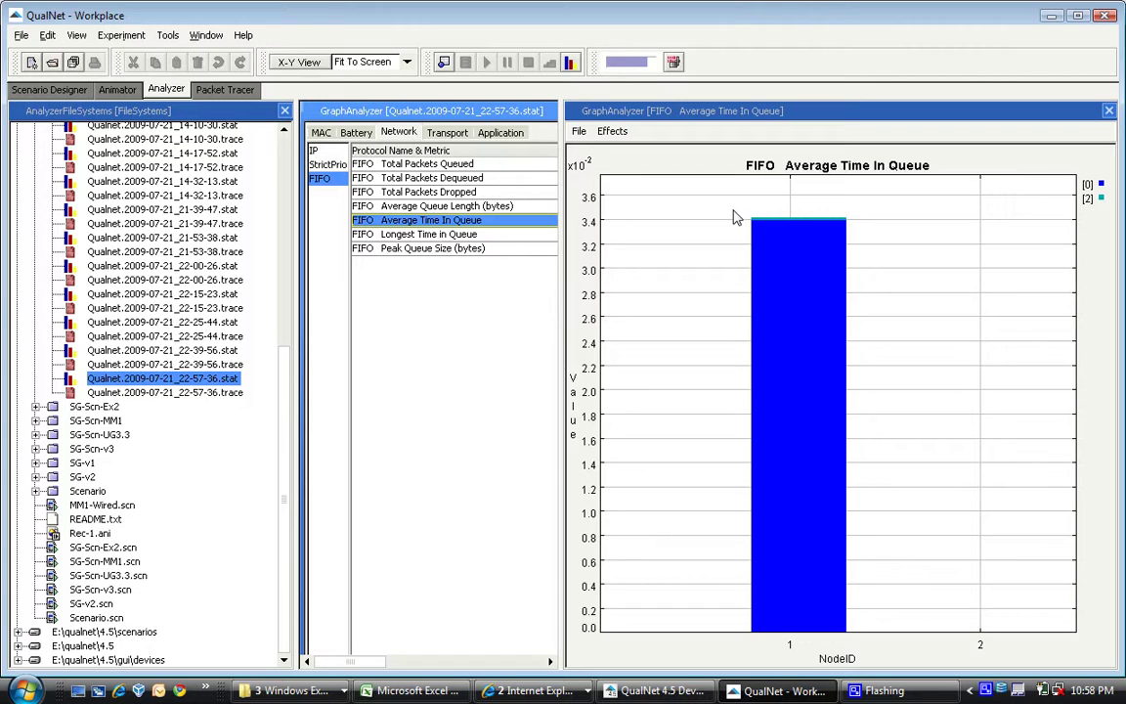
pyautogui.moveTo(736, 217); pyautogui.dragTo(889, 241)
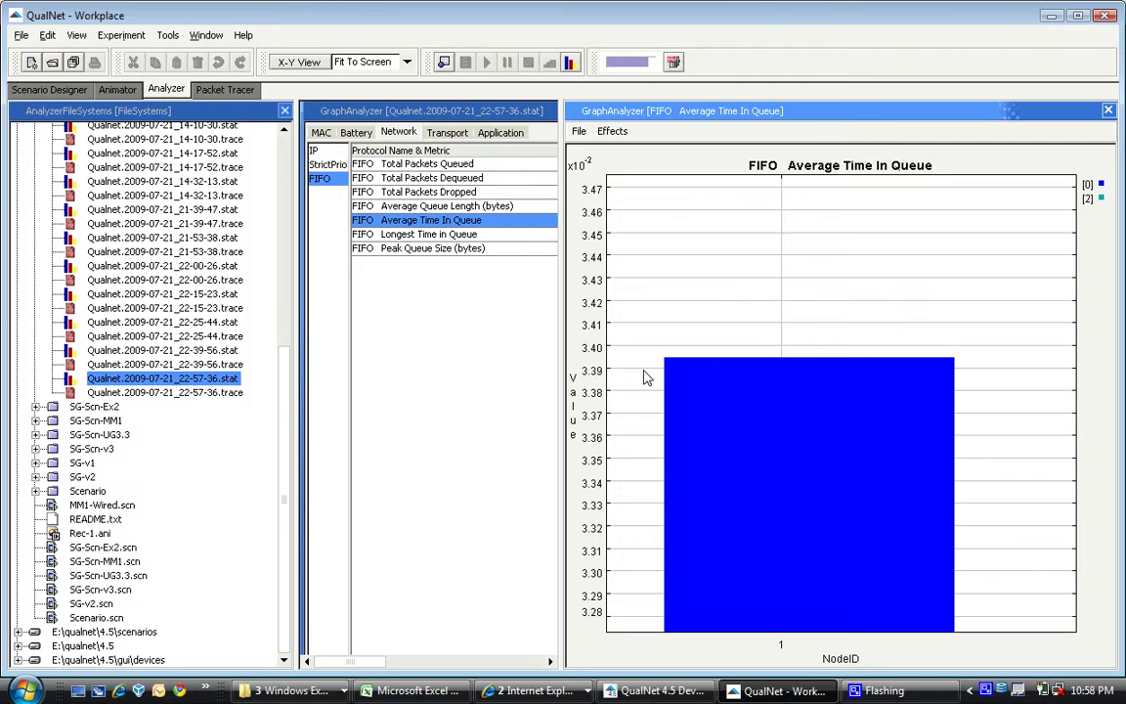
pyautogui.click(418, 691)
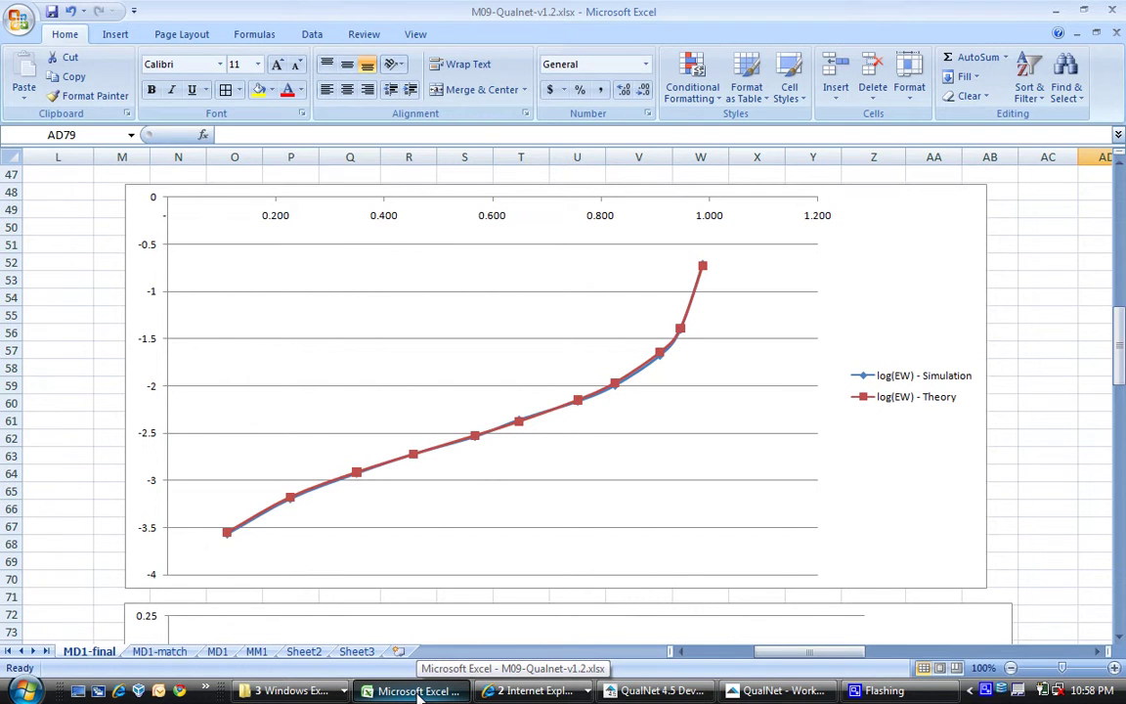
pyautogui.click(1122, 187)
pyautogui.click(1121, 187)
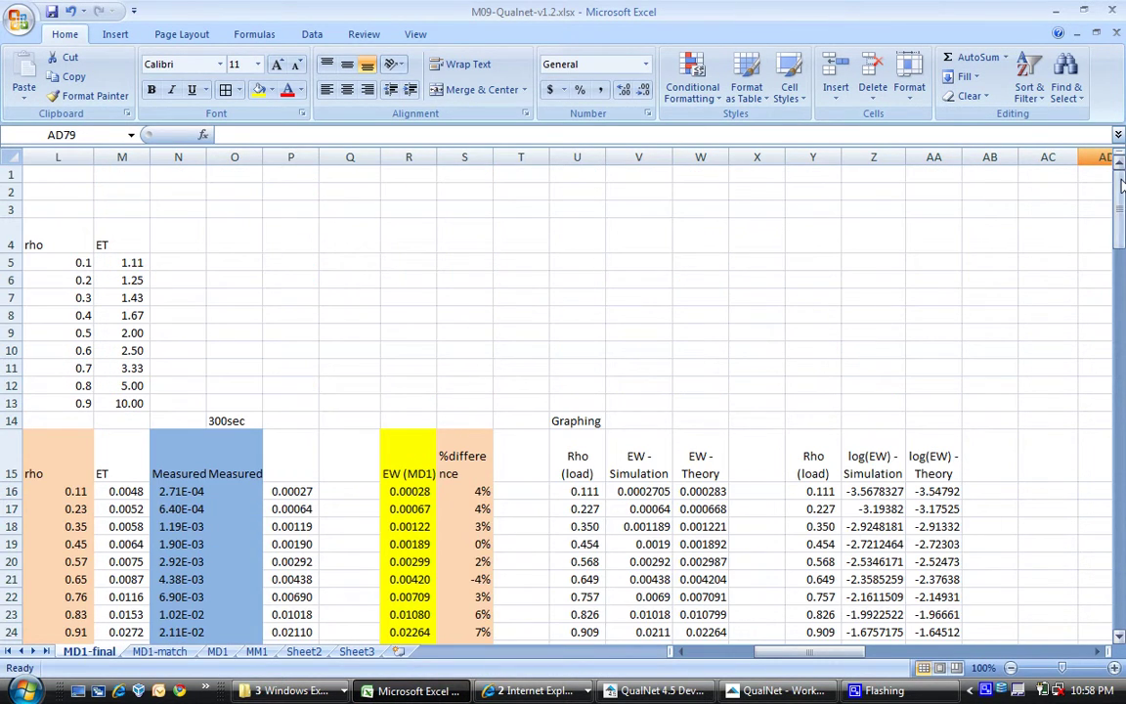
pyautogui.click(728, 651)
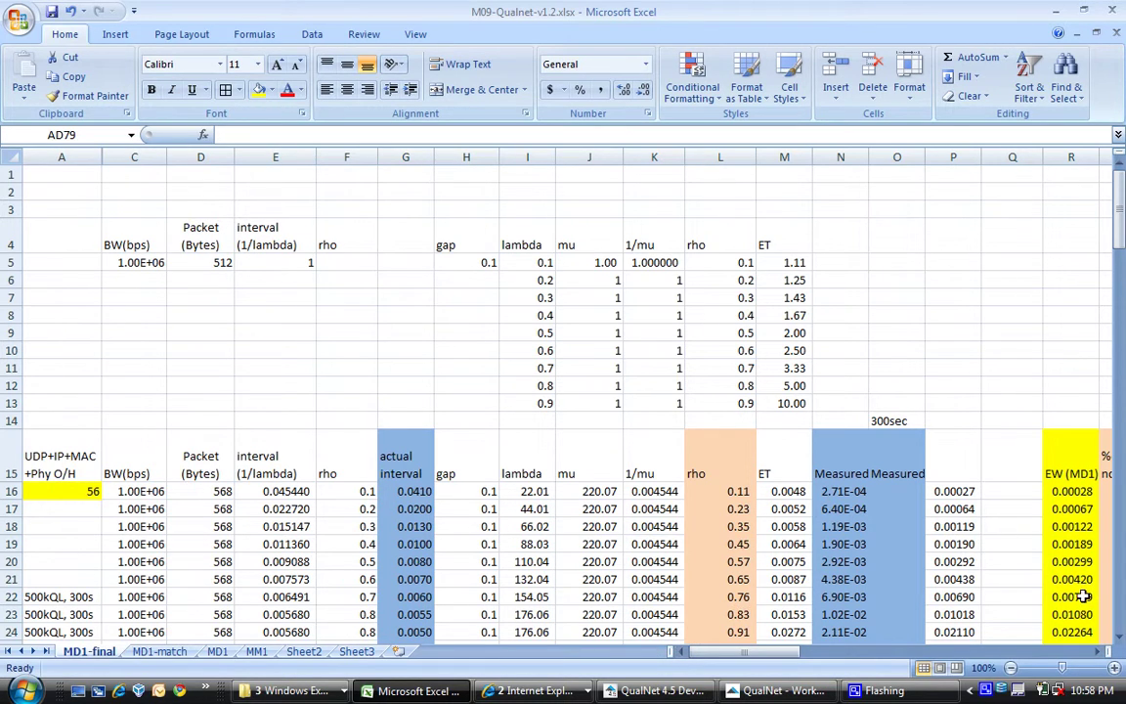
pyautogui.click(1119, 636)
pyautogui.click(1119, 636)
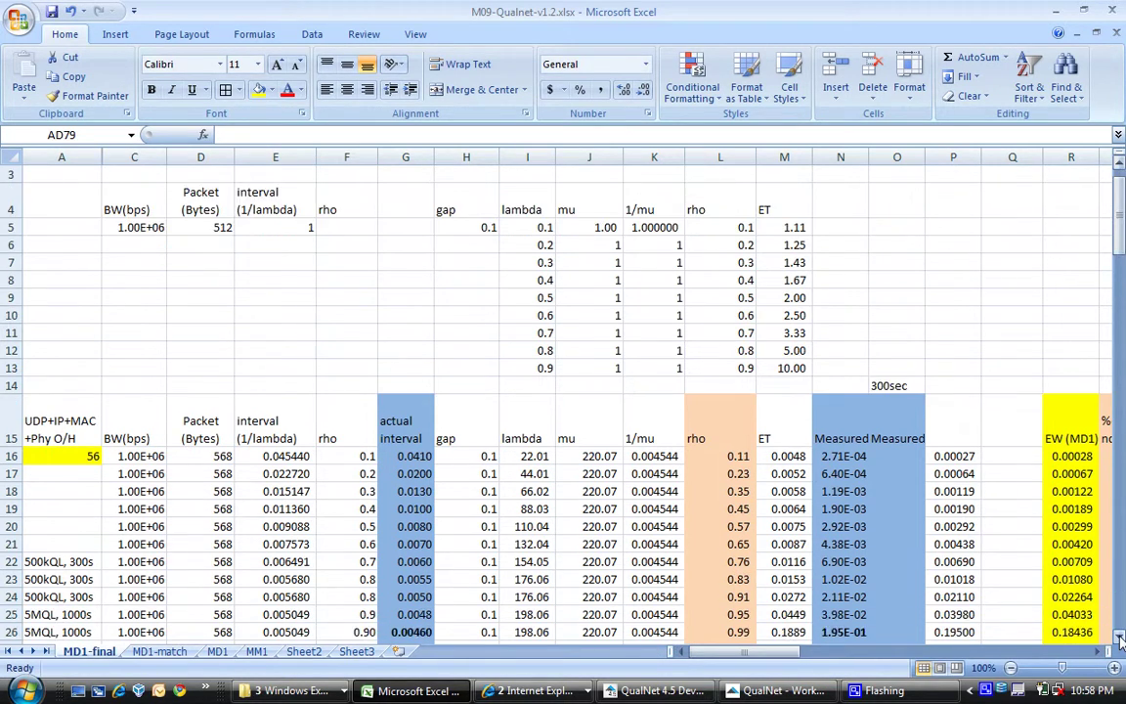
pyautogui.click(1119, 636)
pyautogui.click(1119, 637)
pyautogui.click(1119, 636)
pyautogui.click(1119, 636)
pyautogui.click(1119, 636)
pyautogui.click(1119, 636)
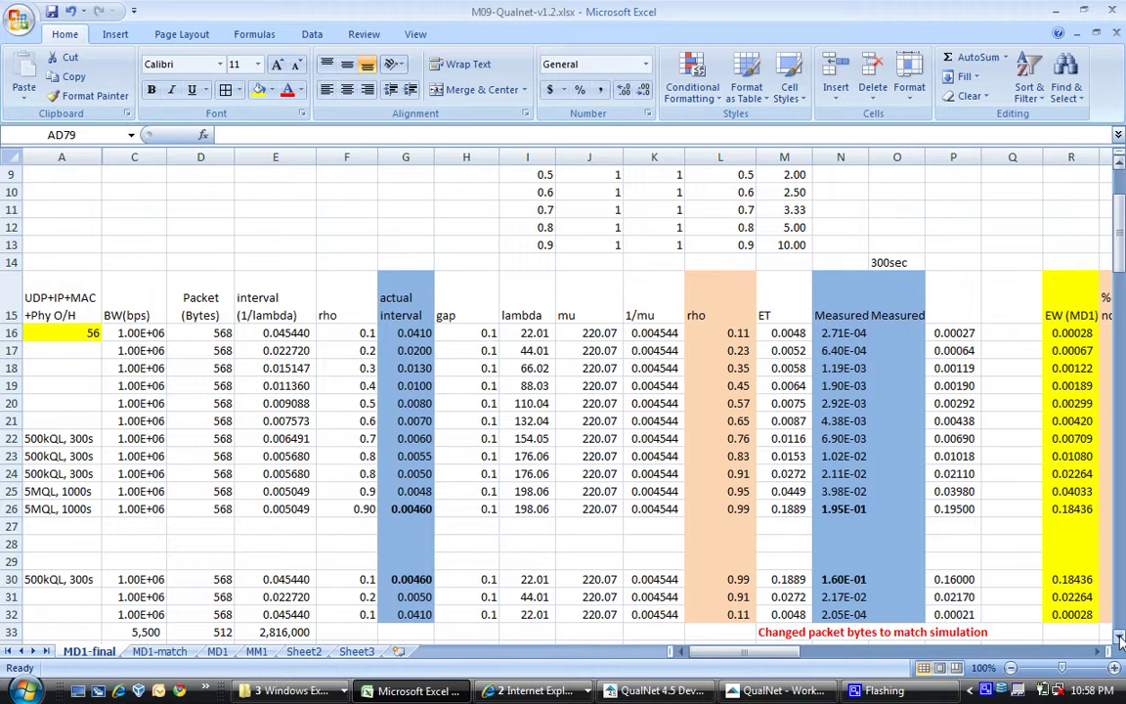
pyautogui.click(1121, 637)
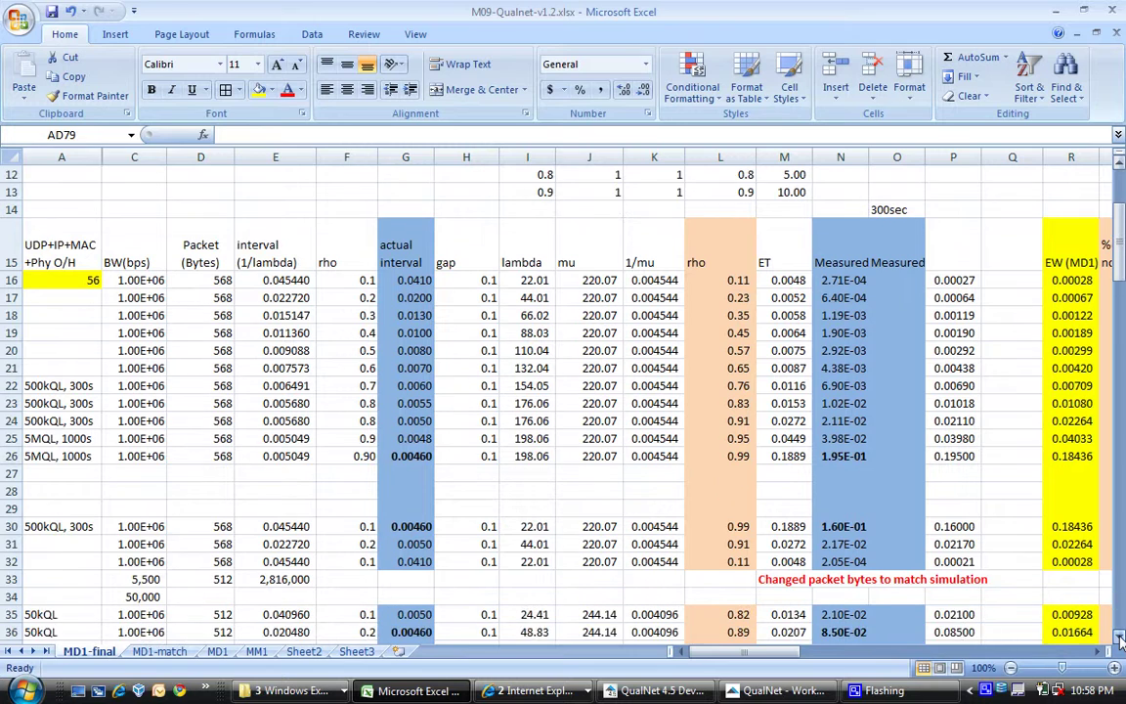
pyautogui.click(1121, 638)
pyautogui.click(1121, 637)
pyautogui.click(1121, 637)
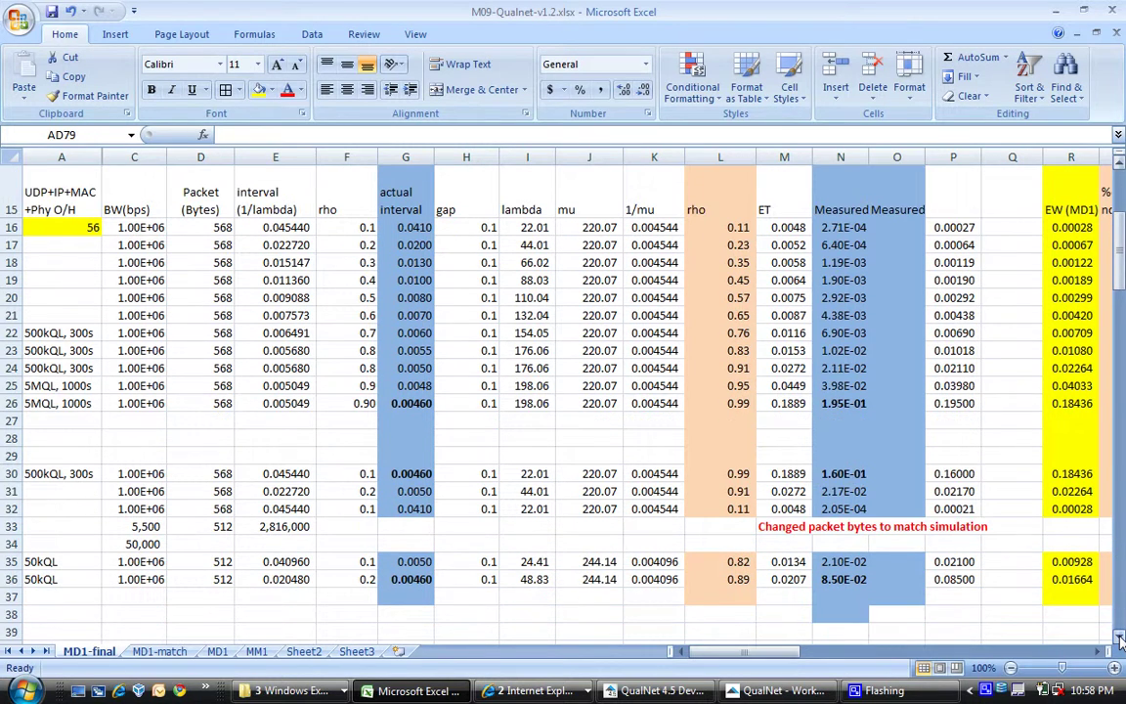
pyautogui.click(1121, 637)
pyautogui.click(1121, 638)
pyautogui.click(1121, 637)
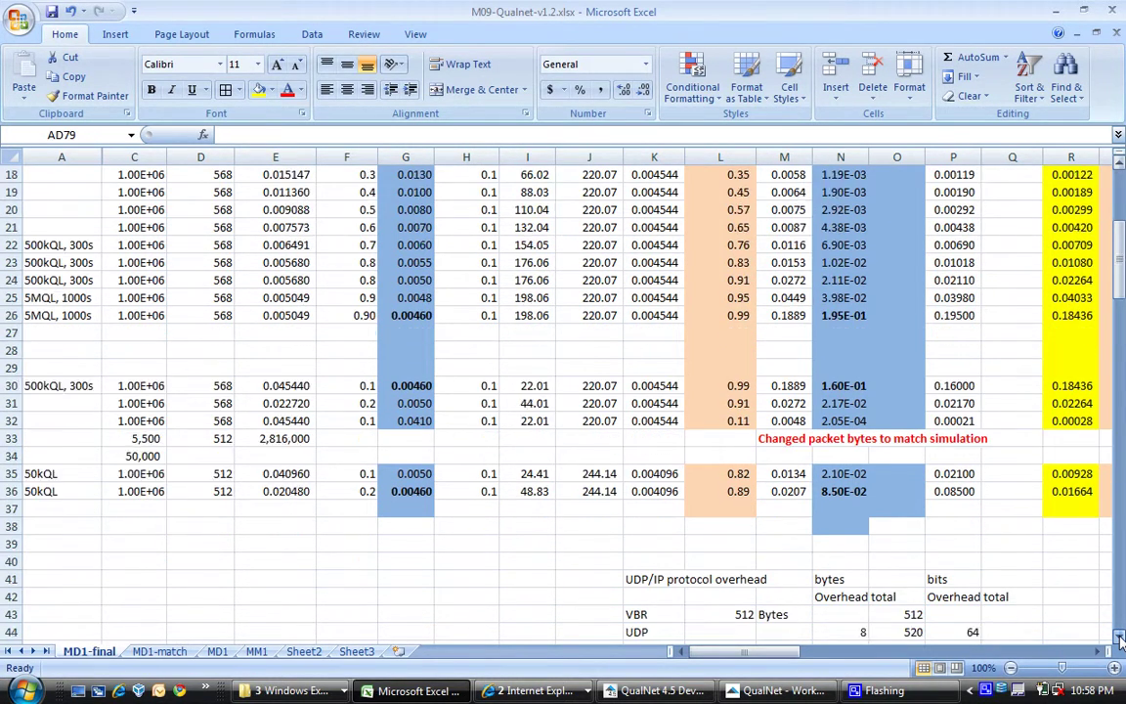
pyautogui.moveTo(1121, 637); pyautogui.dragTo(1096, 653)
# Step: Scroll the MD1-final sheet down to the EW Simulation vs EW Theory chart, both curves rising near rho 0.99
pyautogui.click(1096, 653)
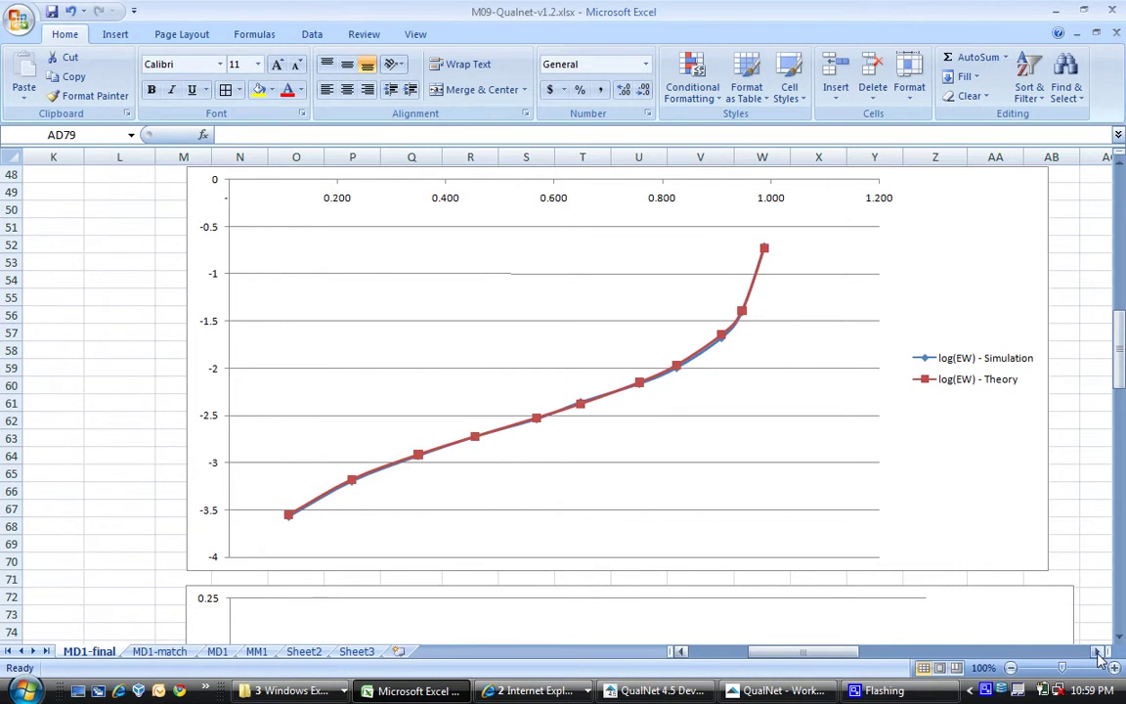
pyautogui.click(1121, 166)
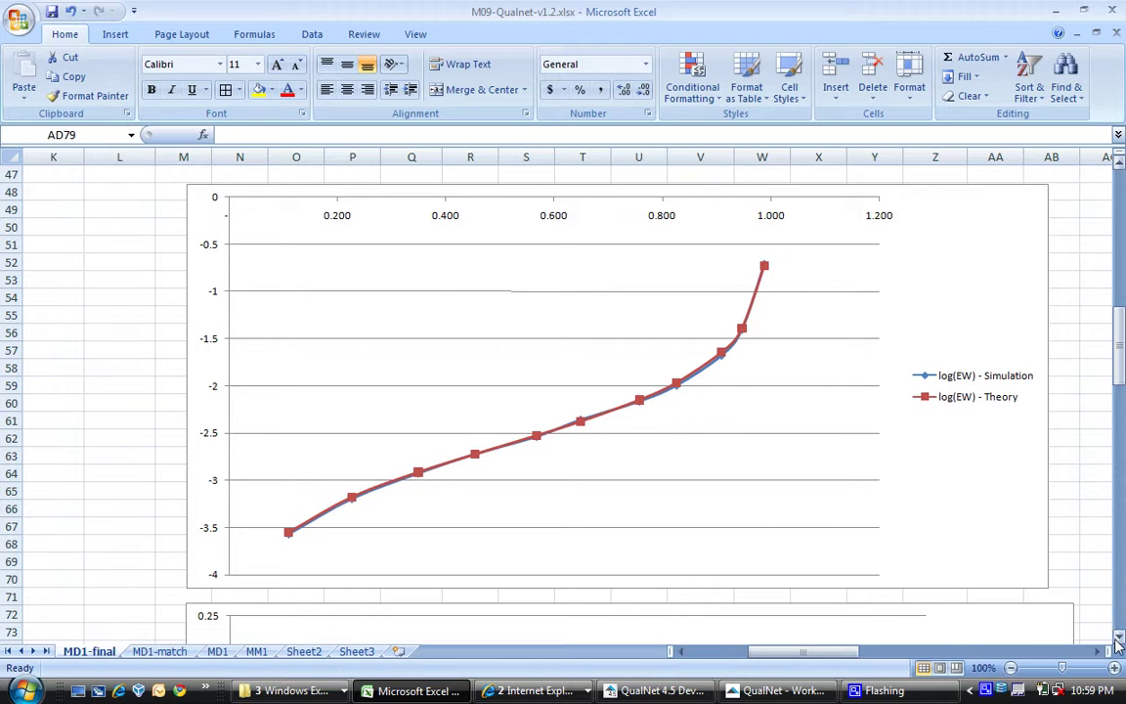
pyautogui.moveTo(1120, 640); pyautogui.dragTo(1120, 640)
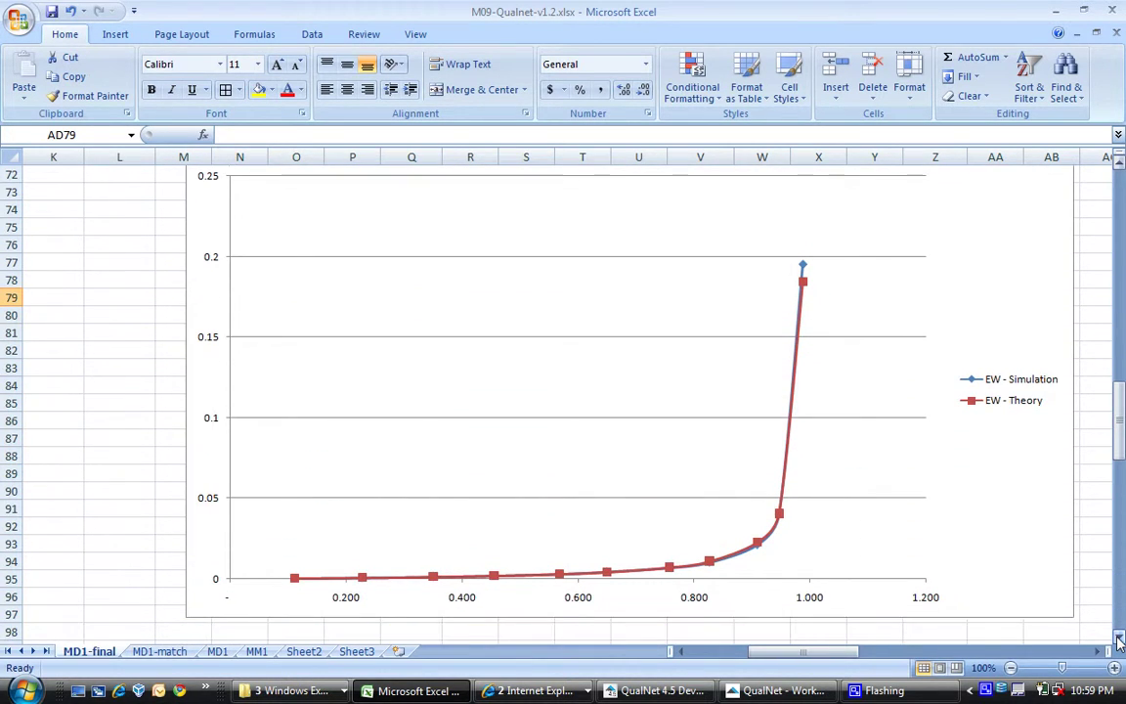